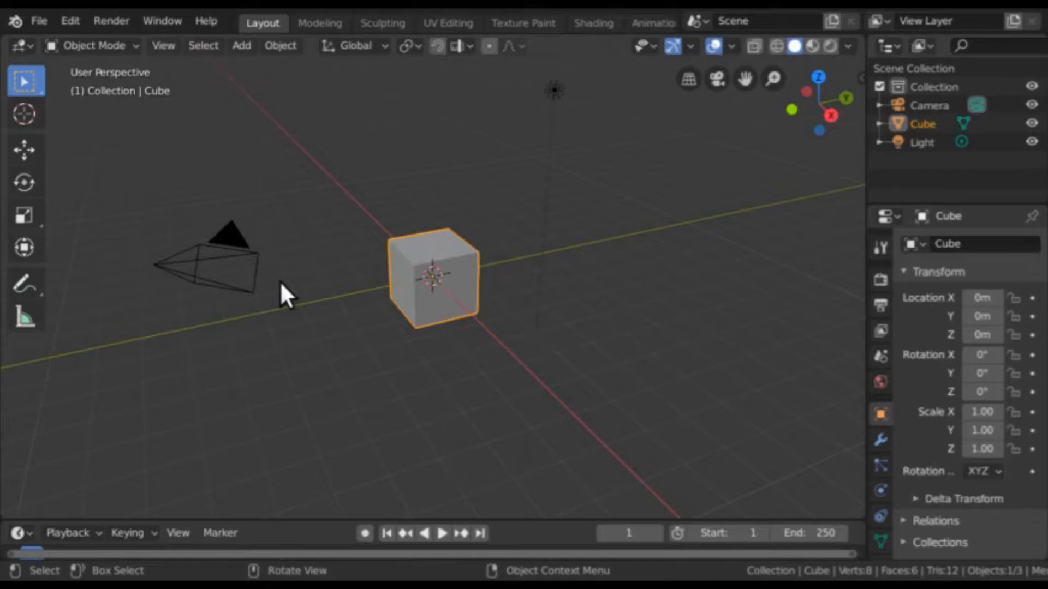
In top view, move the cube to about X 4.1 m and Y -4.0 m, away from the world origin.
key("grave")
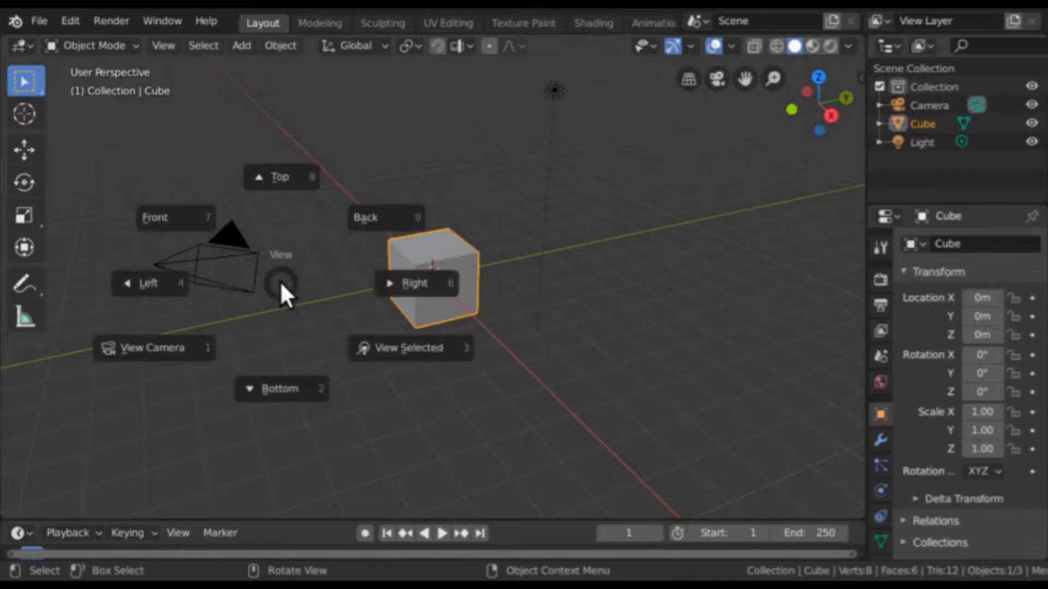
left_click(287, 176)
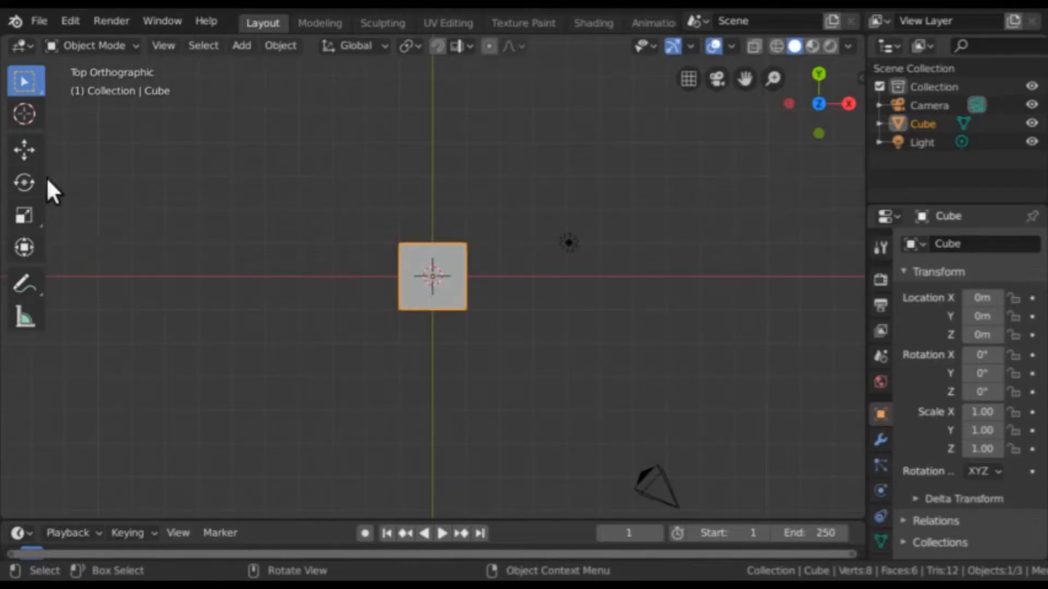
left_click(24, 150)
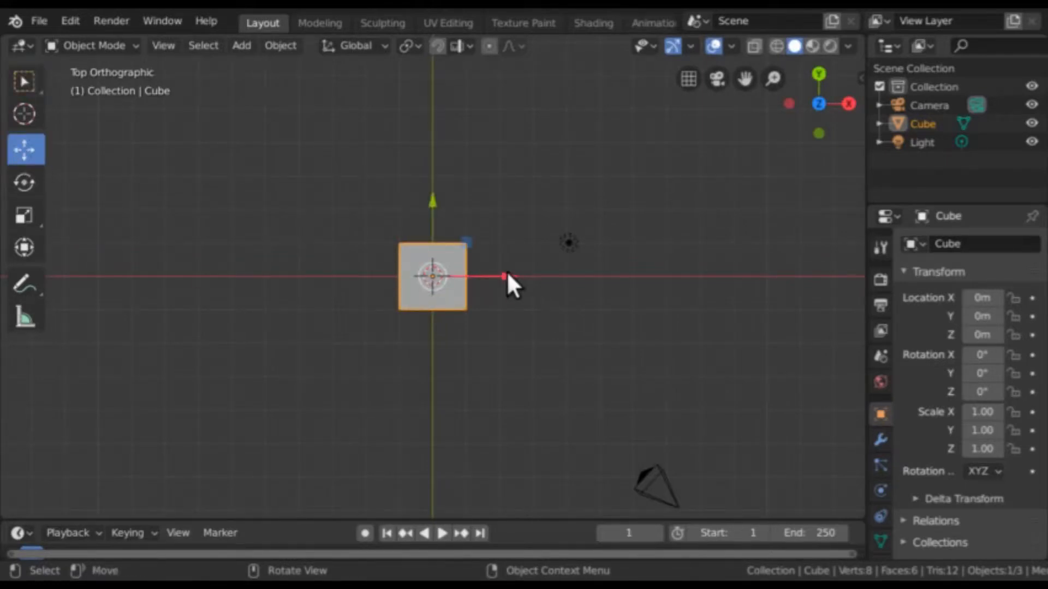
left_click_drag(508, 279, 645, 302)
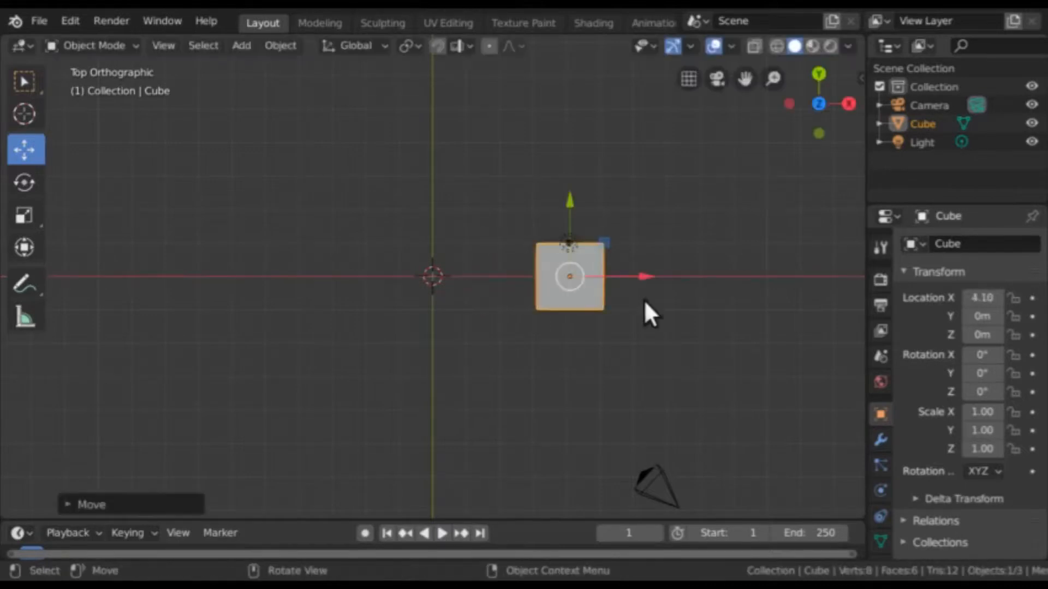
left_click_drag(570, 203, 581, 341)
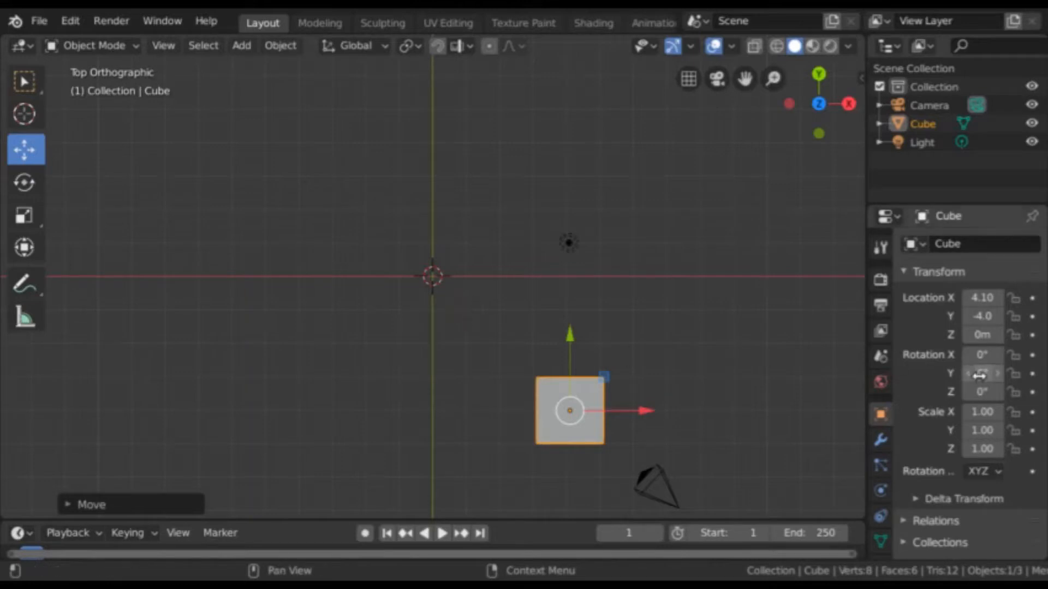
Add a Mirror modifier to the cube and leave its X, Y and Z mirror axes all disabled.
left_click(880, 439)
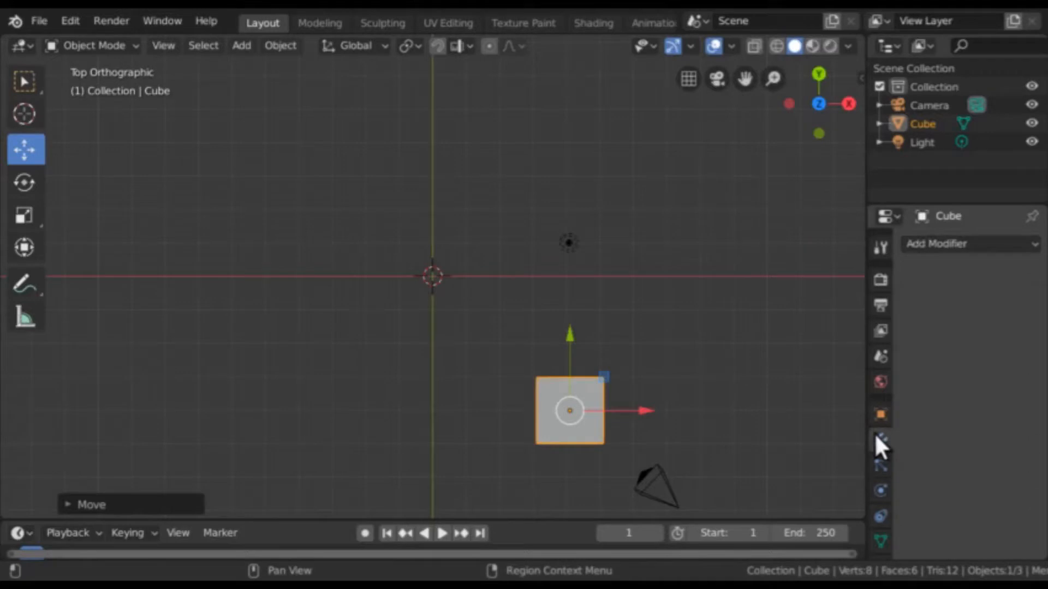
left_click(959, 240)
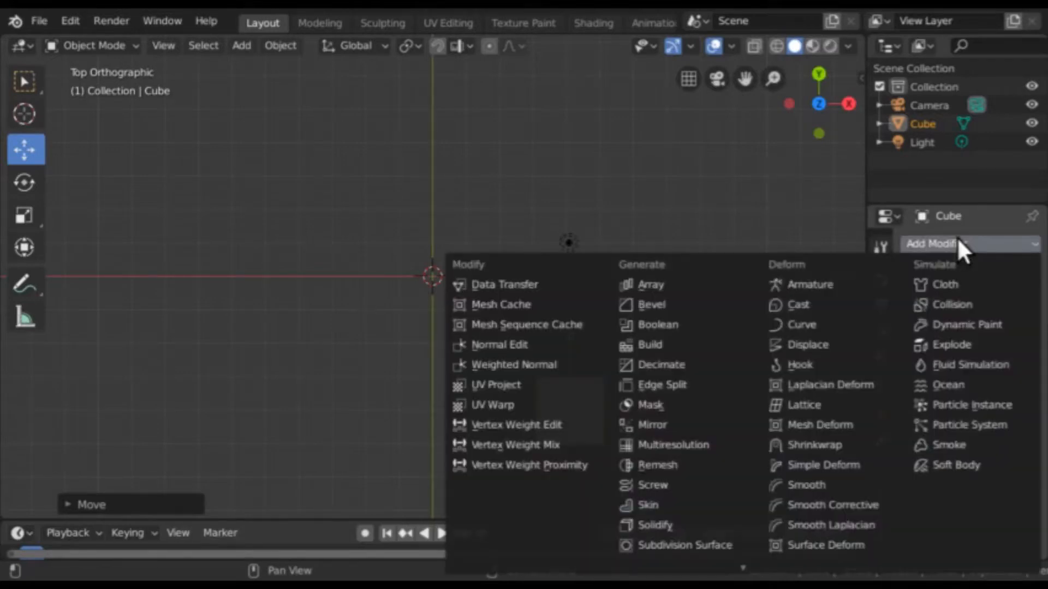
left_click(696, 425)
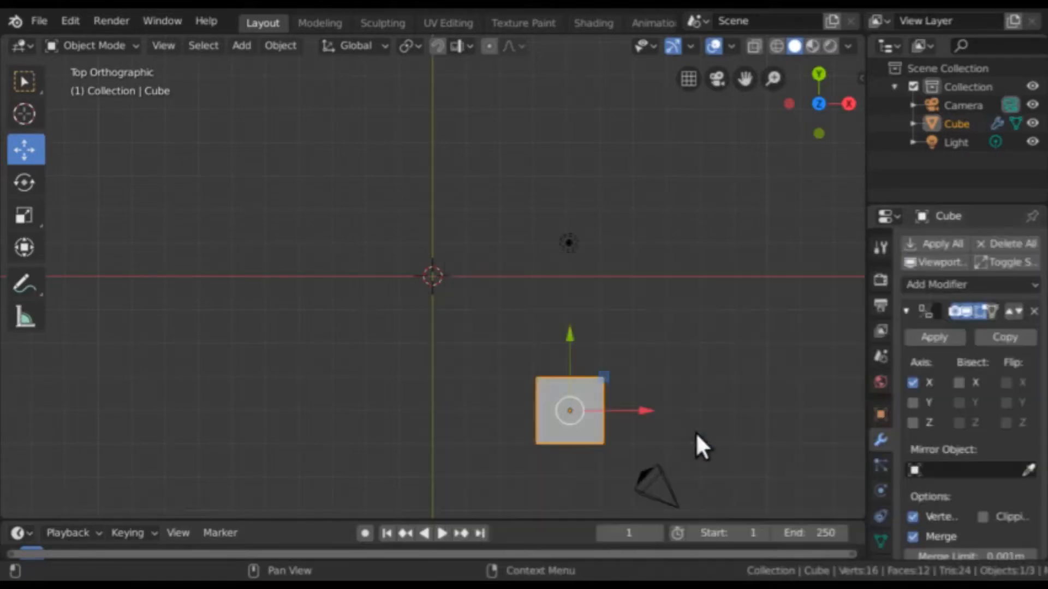
left_click(913, 402)
left_click(913, 423)
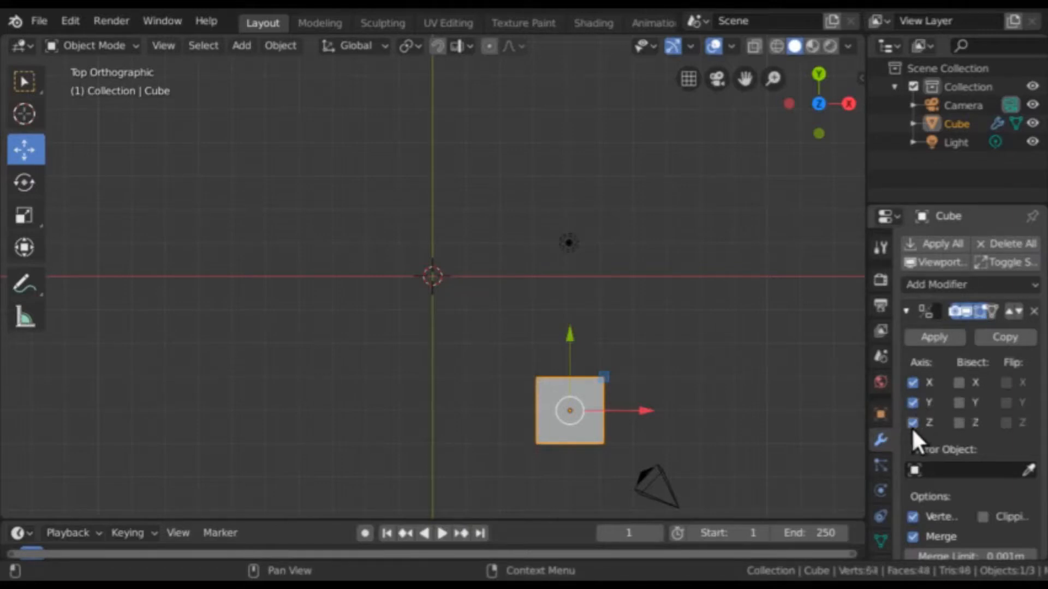
left_click(913, 402)
left_click(913, 383)
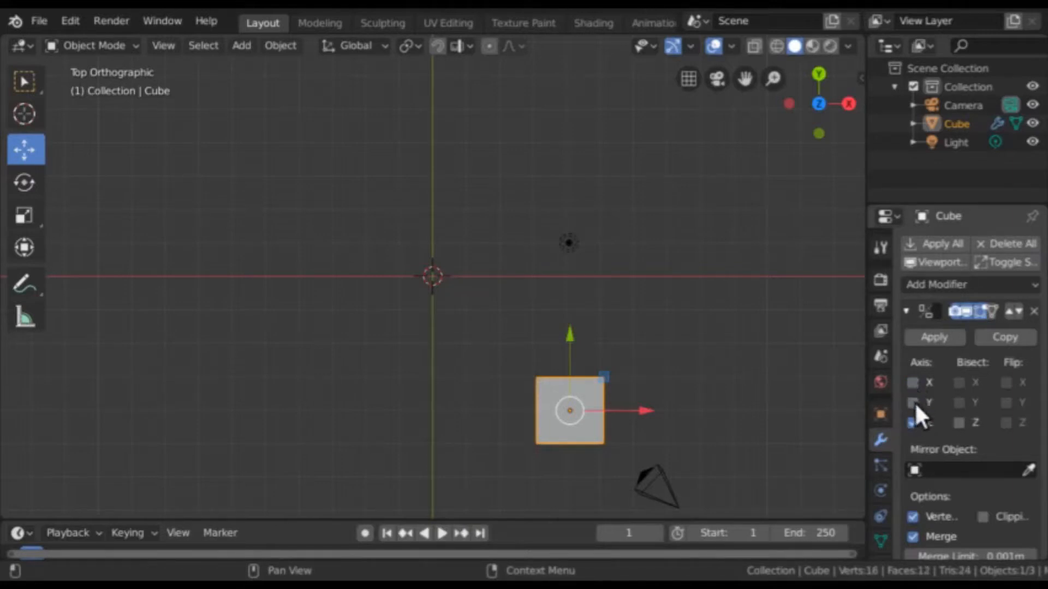
left_click(912, 423)
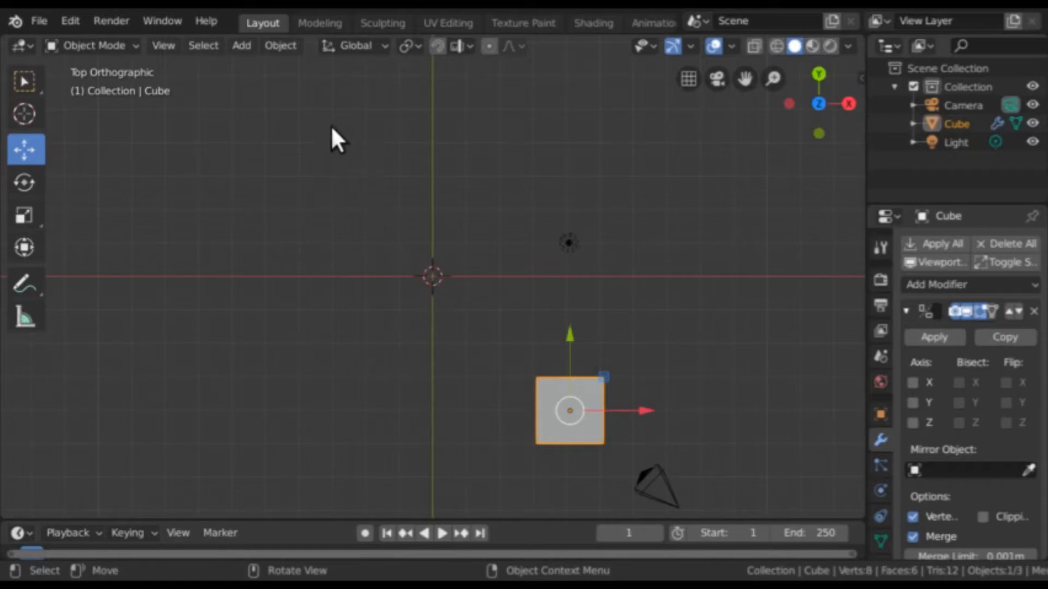
Add an axes-shaped empty at the world origin and scale it uniformly to about -2.4.
left_click(245, 51)
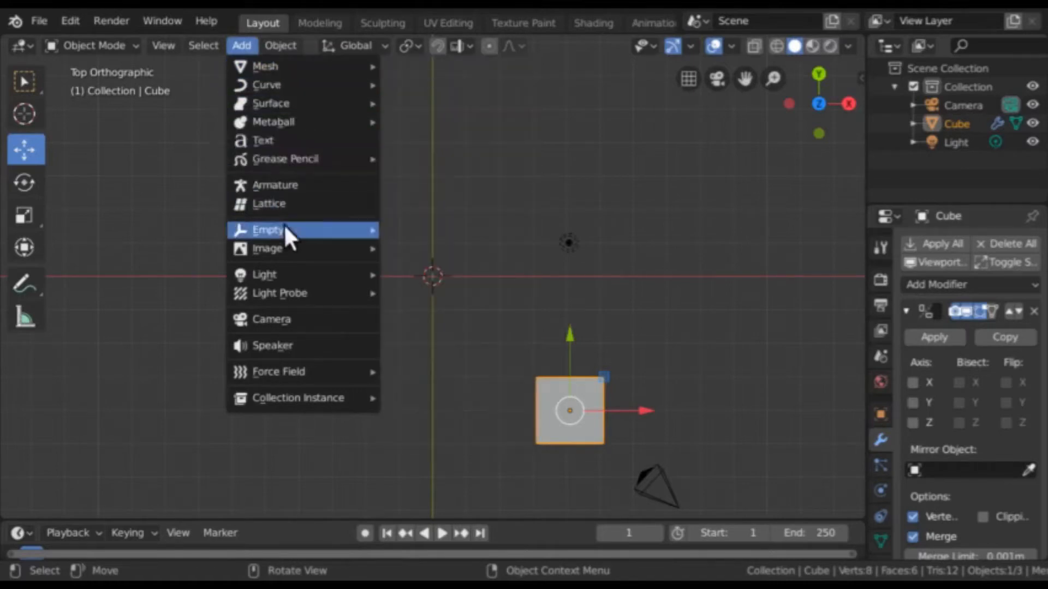
mouse_move(292, 234)
left_click(411, 230)
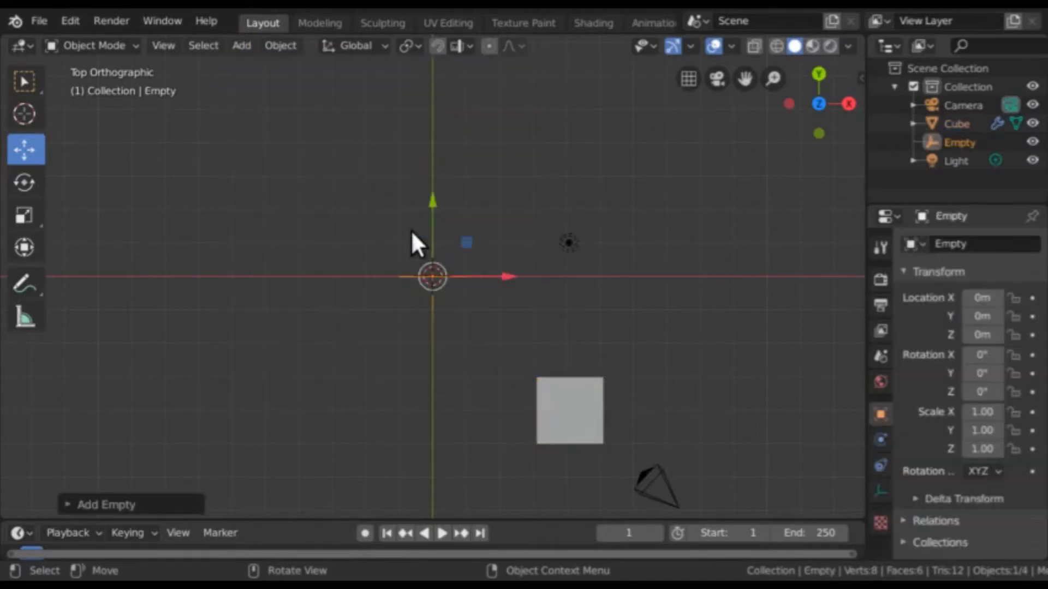
left_click_drag(424, 265, 419, 262)
key("s")
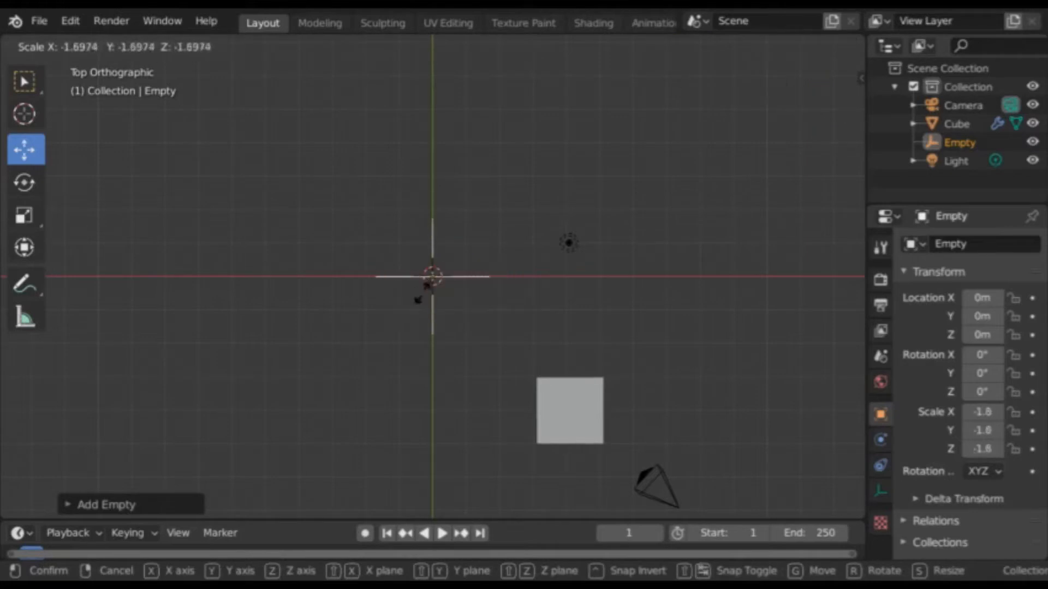
left_click(425, 313)
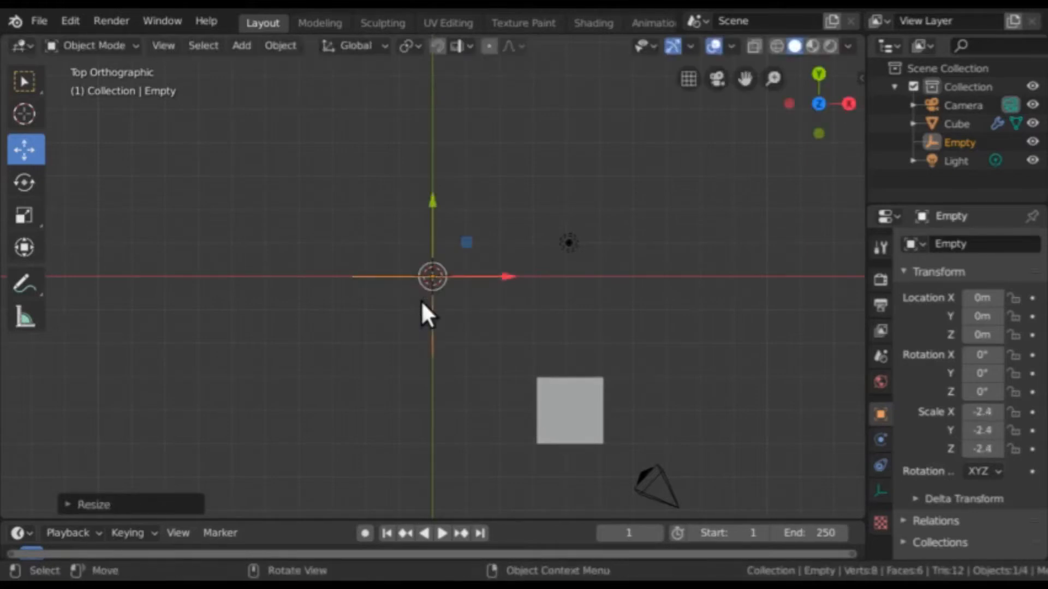
Set the empty as the mirror object of the cube's Mirror modifier and enable mirroring on the X and Y axes.
left_click(570, 394)
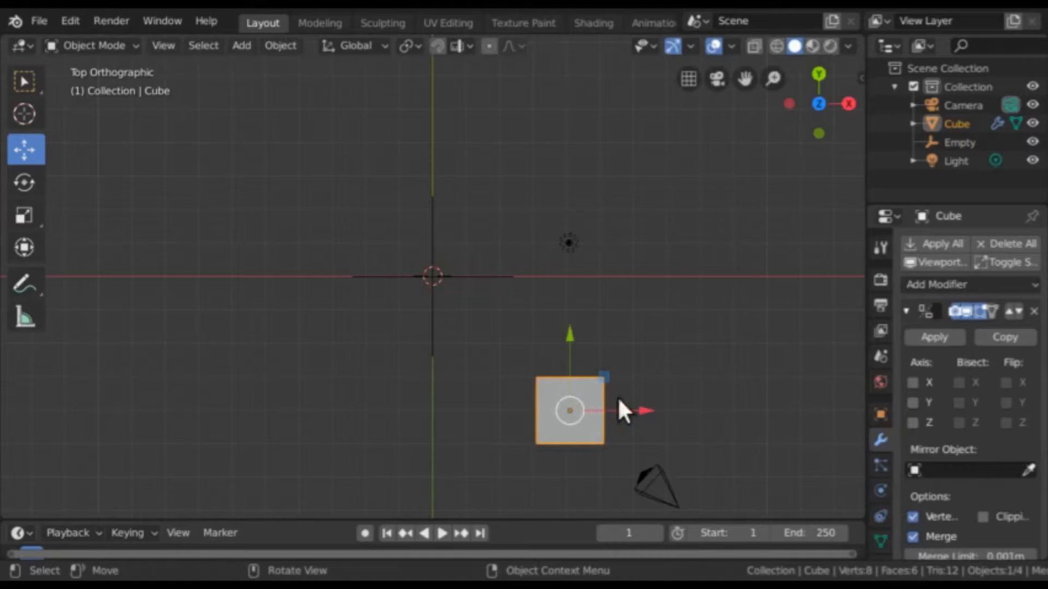
left_click(945, 468)
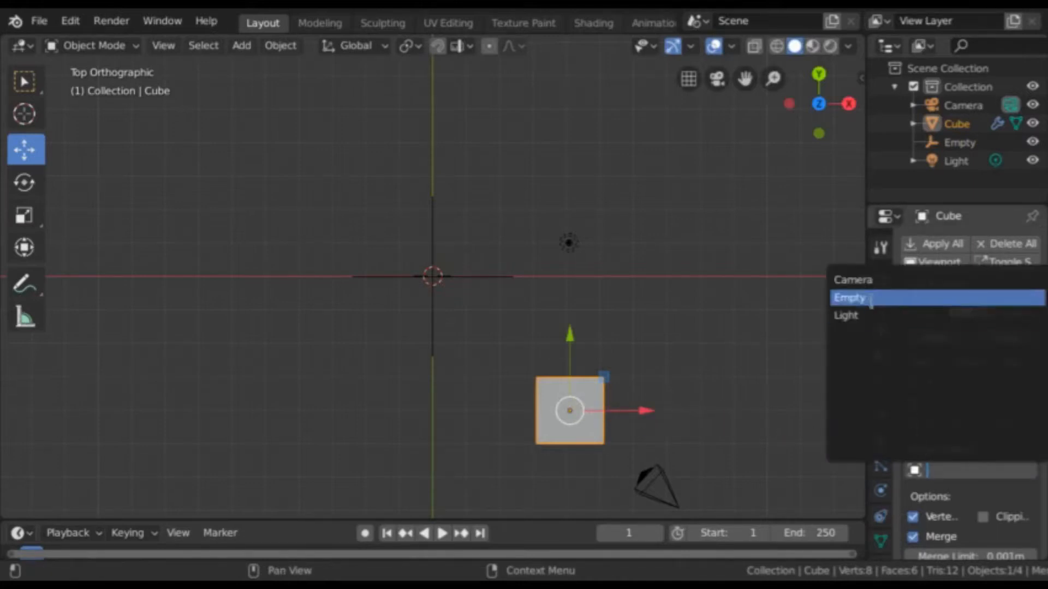
left_click(868, 299)
left_click(913, 383)
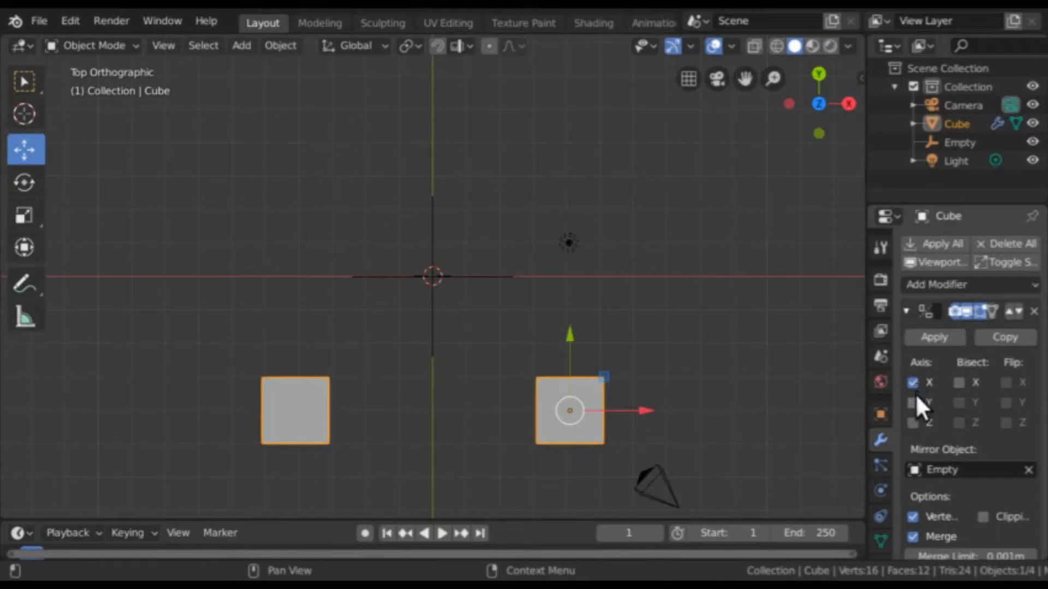
left_click(914, 405)
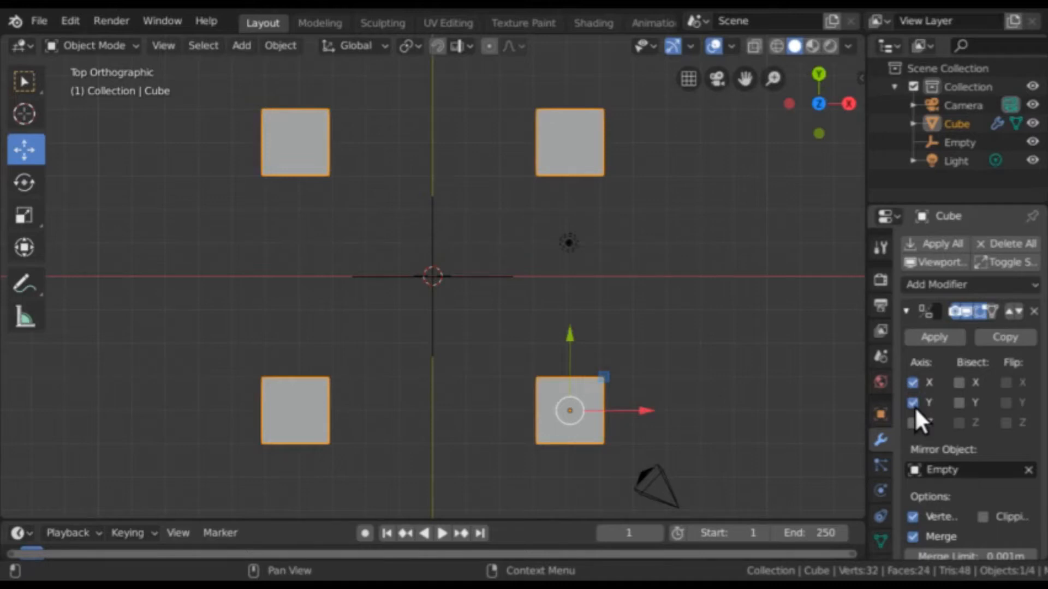
Move the empty to about X 3.11 m and Y -3.0 m so the mirrored cubes shift with it.
left_click(489, 273)
key("g")
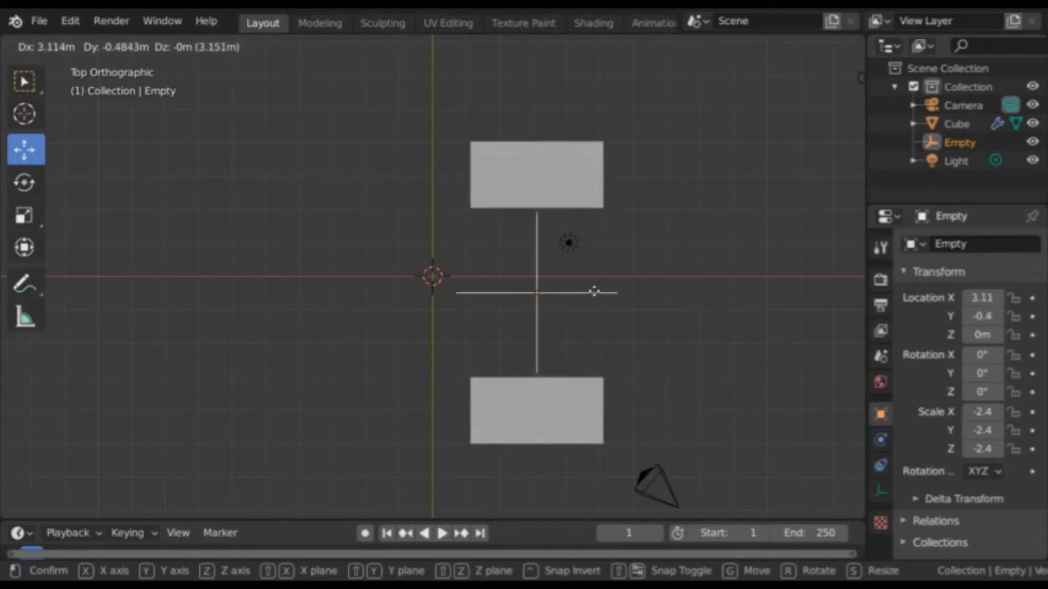
left_click(594, 292)
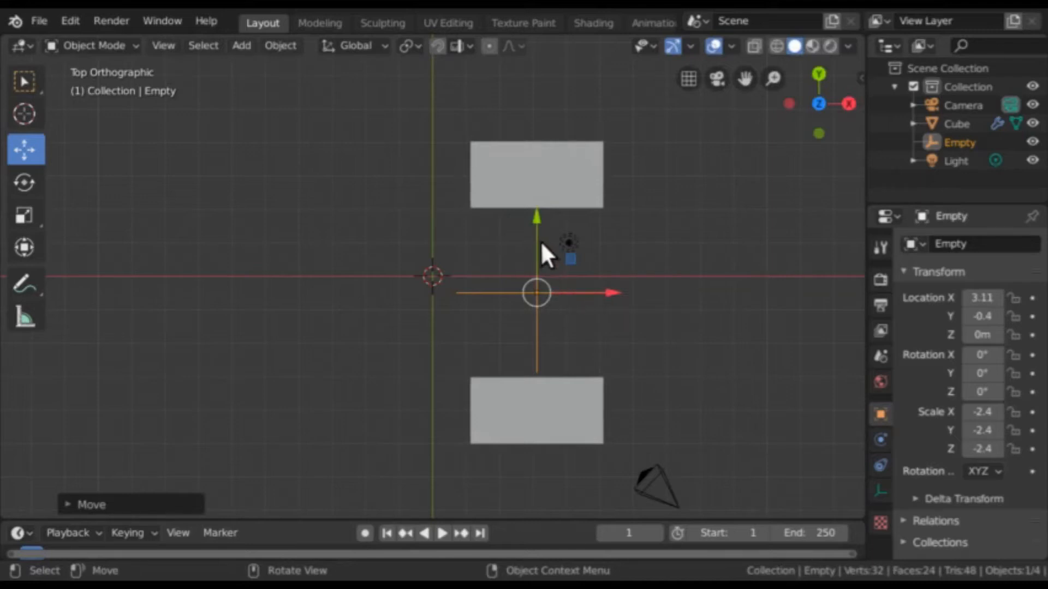
left_click_drag(536, 254, 546, 342)
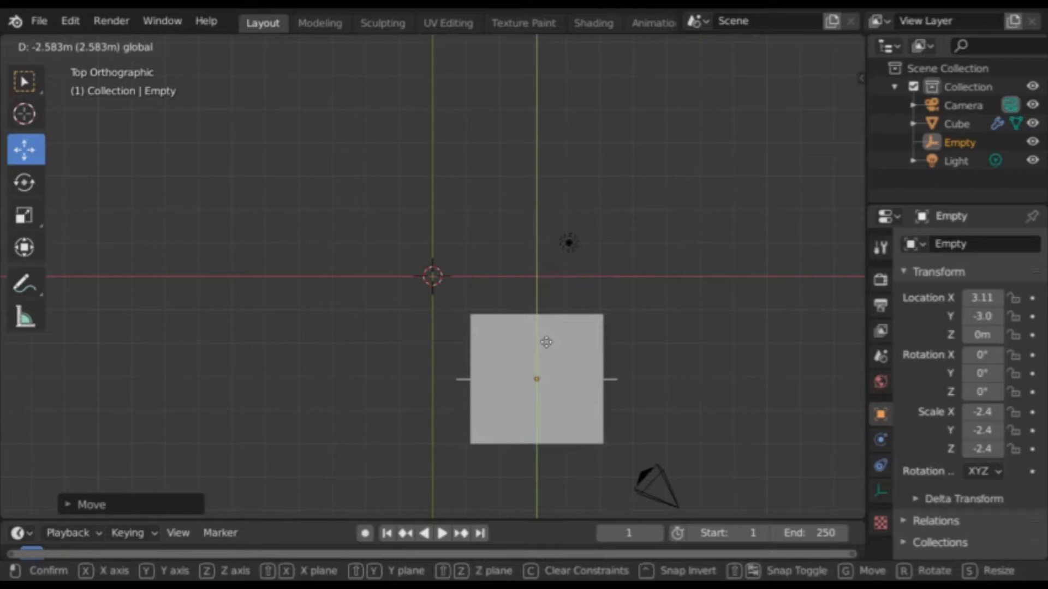
left_click_drag(546, 342, 544, 340)
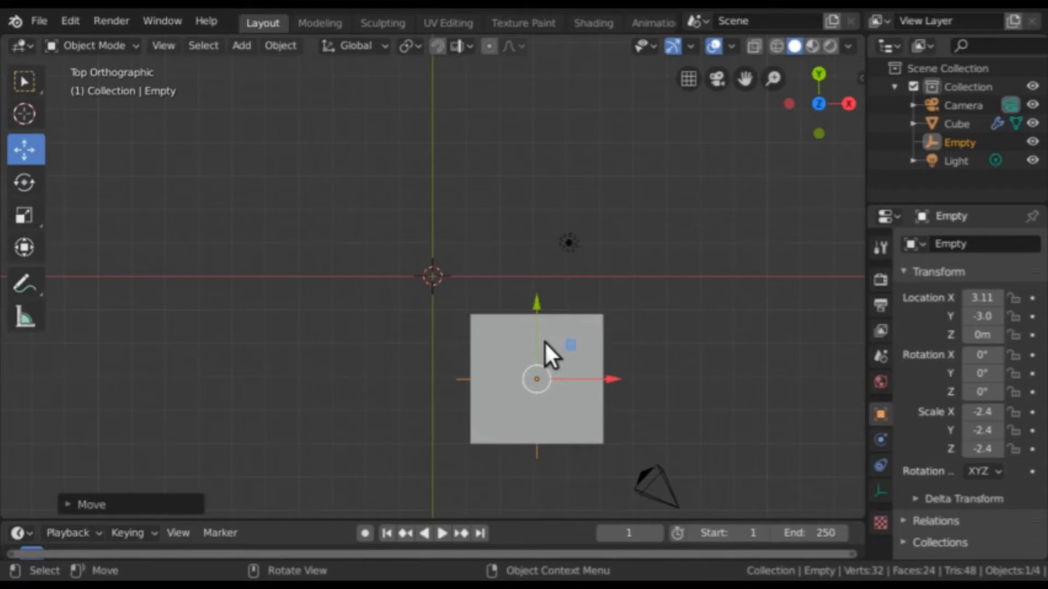
Move the empty back near the world origin, to about X 0 m and Y 0.09 m.
left_click_drag(540, 337, 539, 231)
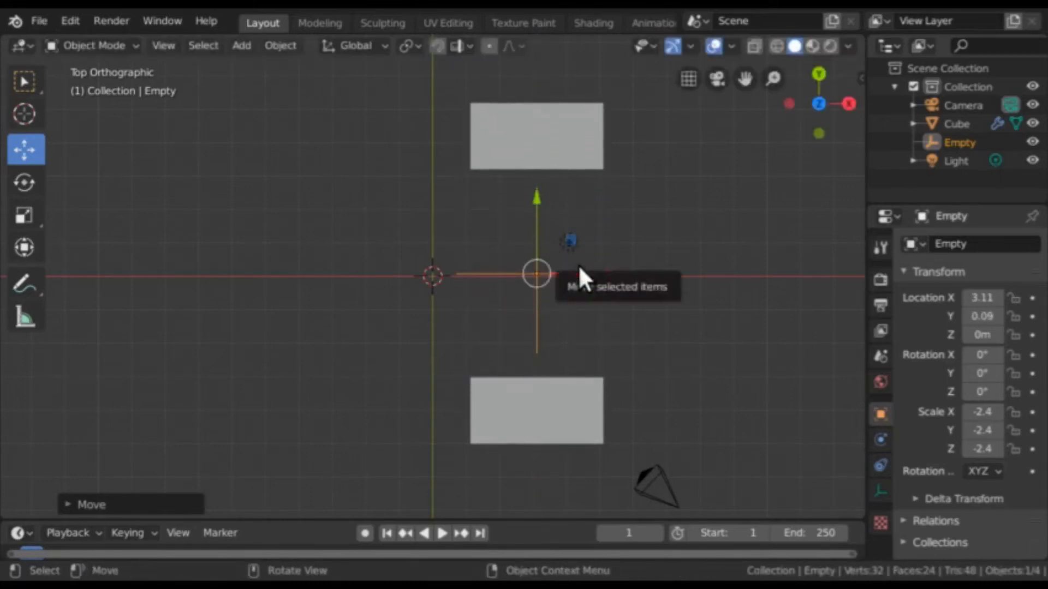
left_click_drag(578, 264, 474, 283)
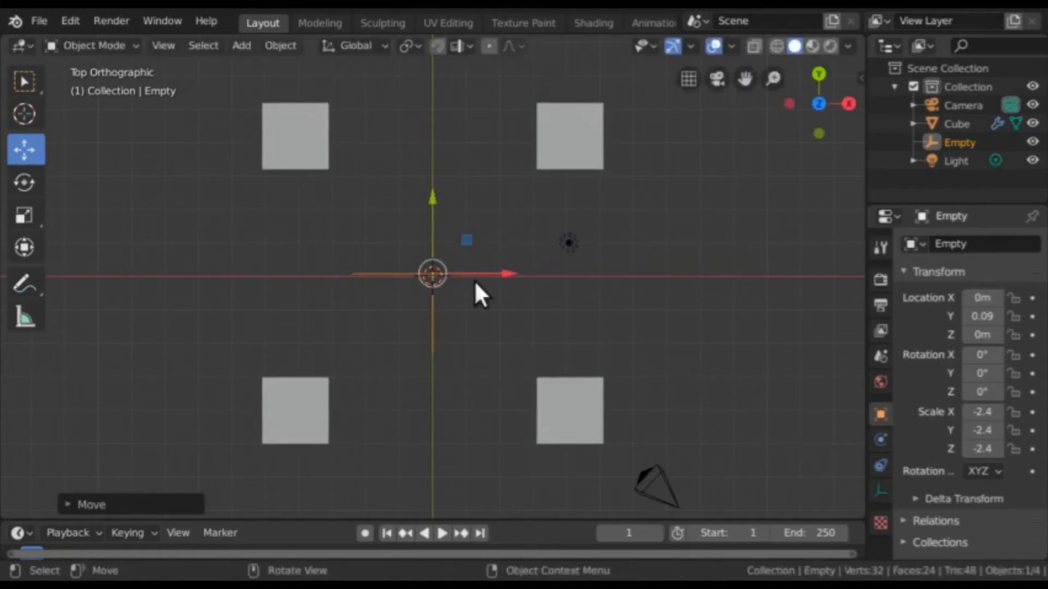